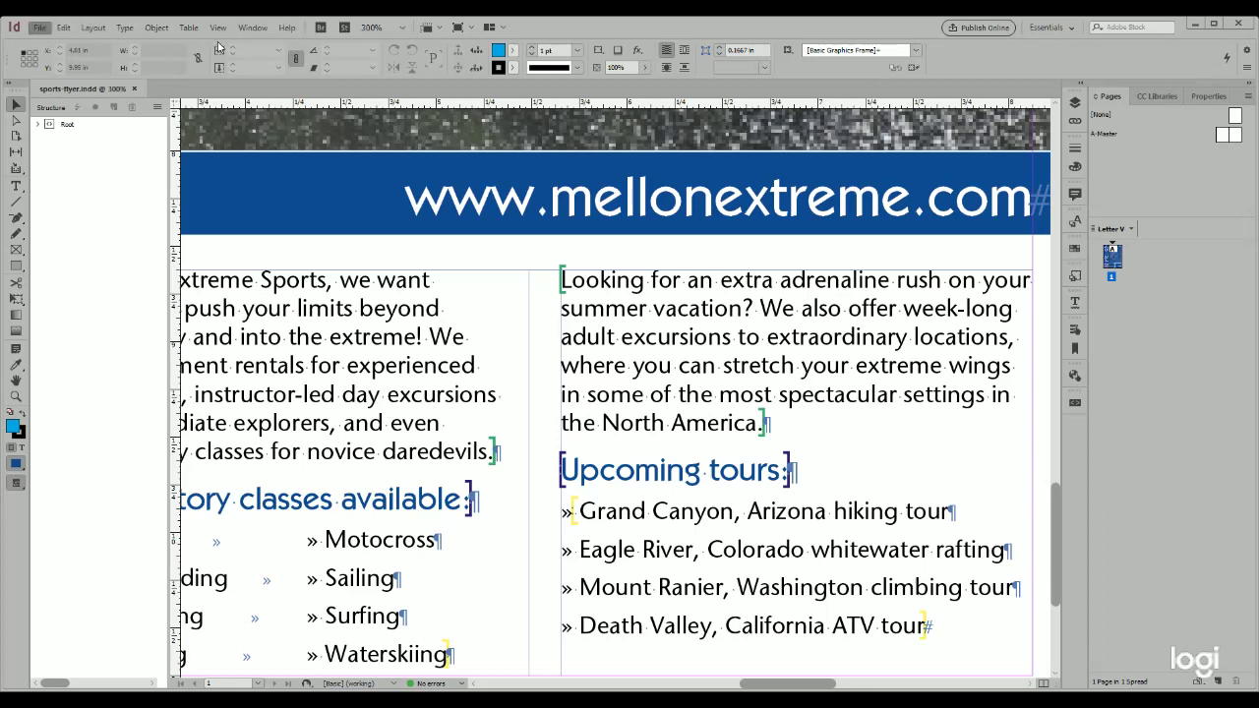
# Save the new blank iPad-size document as ipad-sports.indd
pyautogui.click(268, 38)
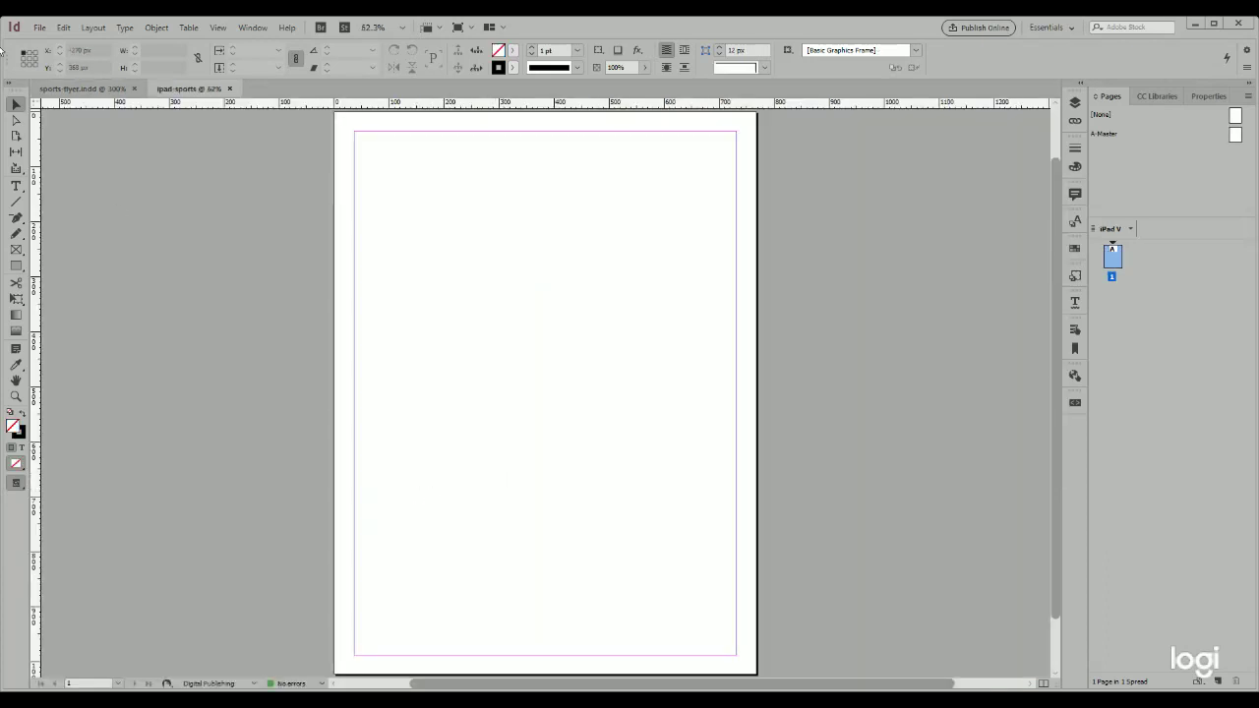
pyautogui.click(40, 28)
pyautogui.click(73, 129)
pyautogui.click(924, 561)
# With the Content Collector tool active, switch to sports-flyer.indd and hide its Structure pane
pyautogui.click(17, 175)
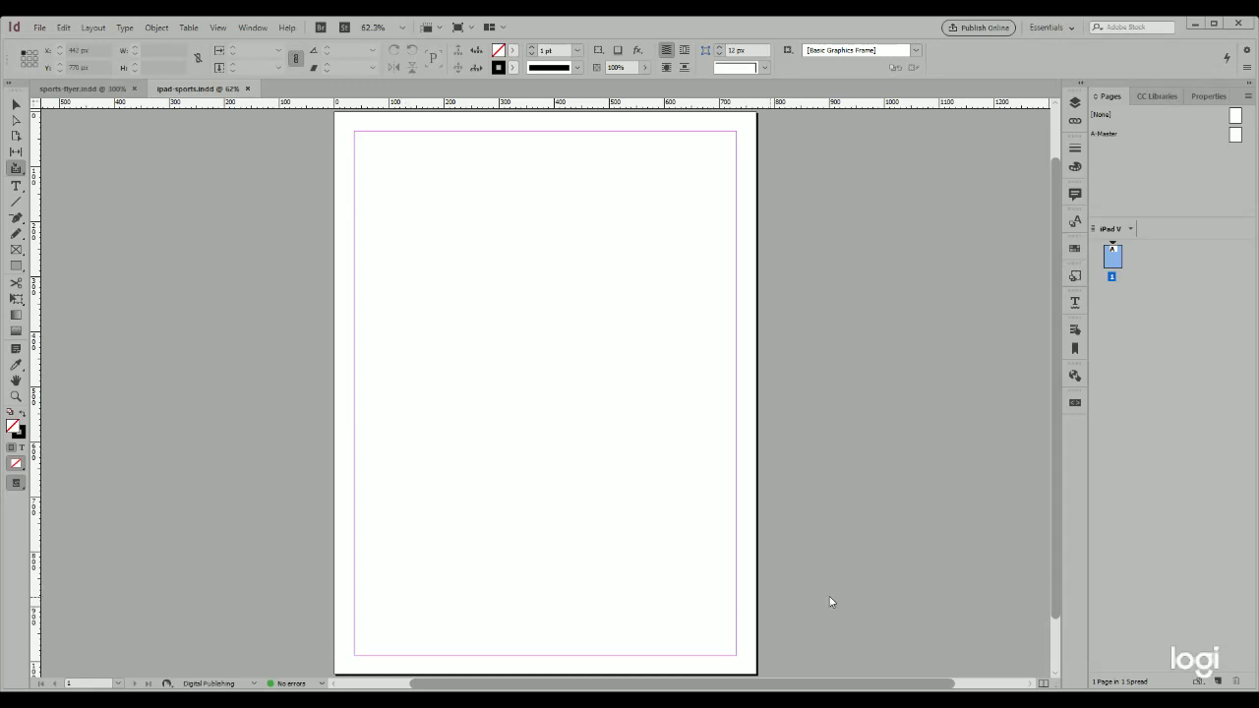
pyautogui.click(76, 89)
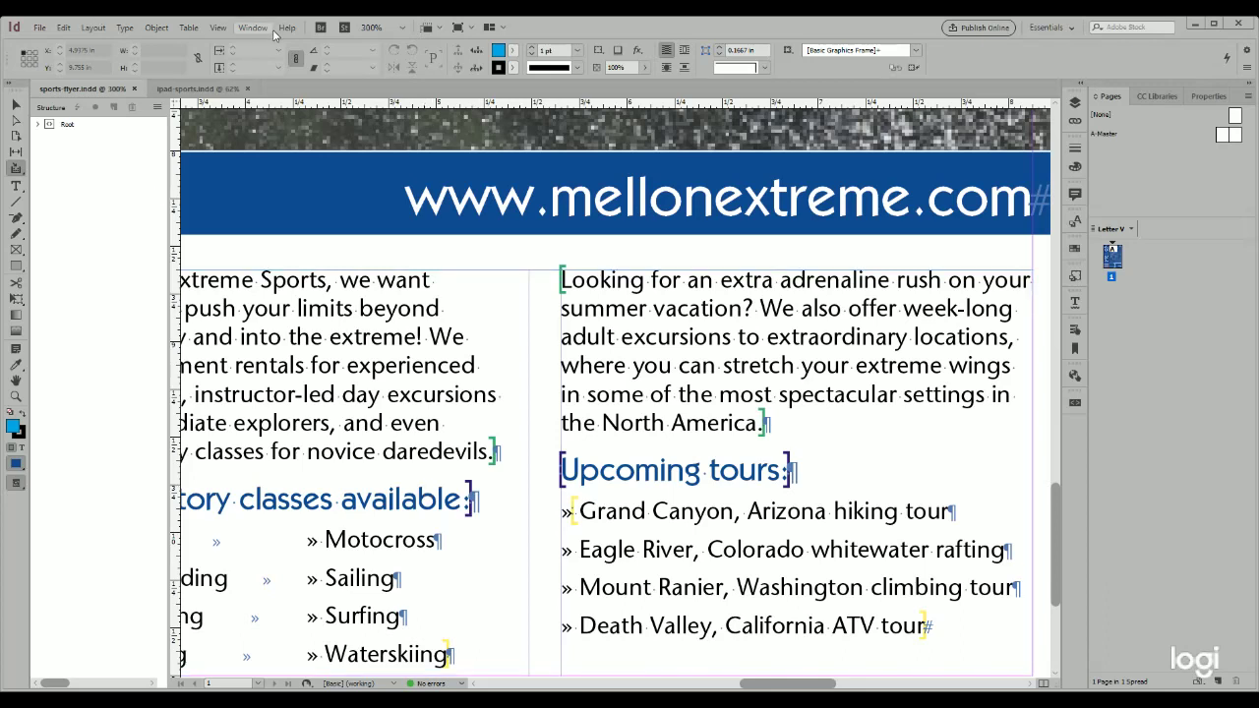
pyautogui.hotkey('ctrl', '-')
pyautogui.hotkey('ctrl', '-')
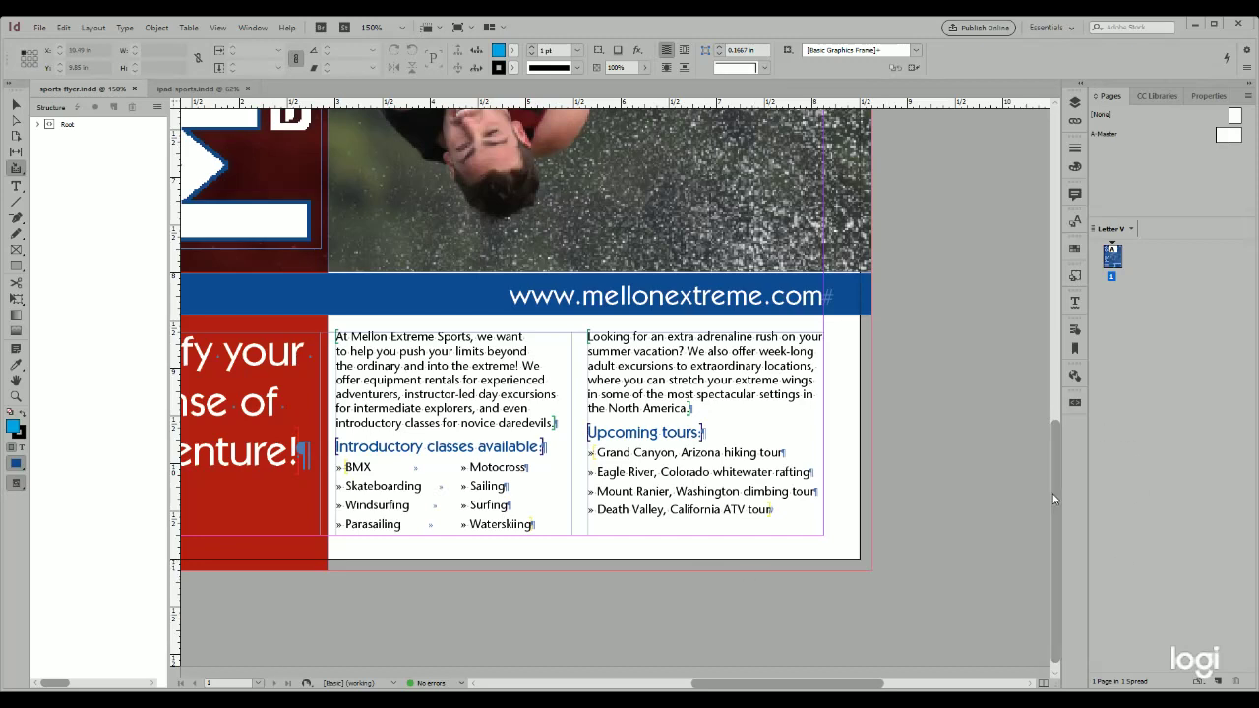
pyautogui.moveTo(1059, 510); pyautogui.dragTo(1089, 231)
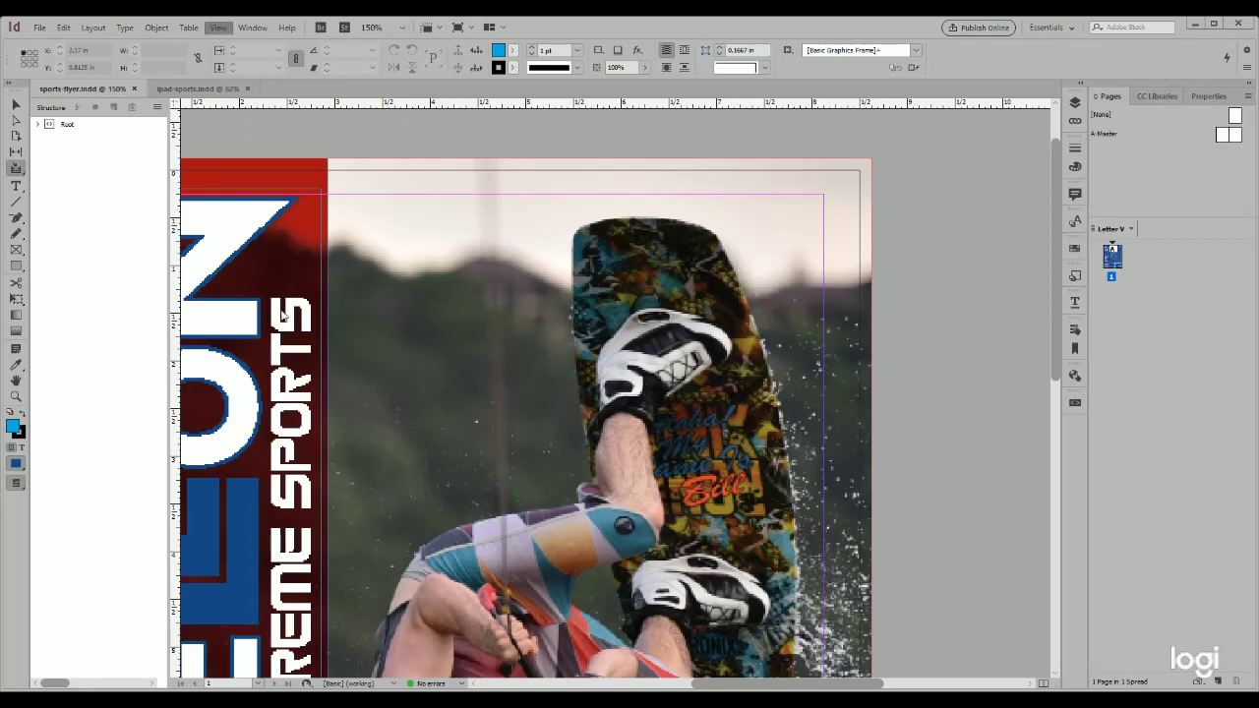
pyautogui.hotkey('ctrl', 'alt', '1')
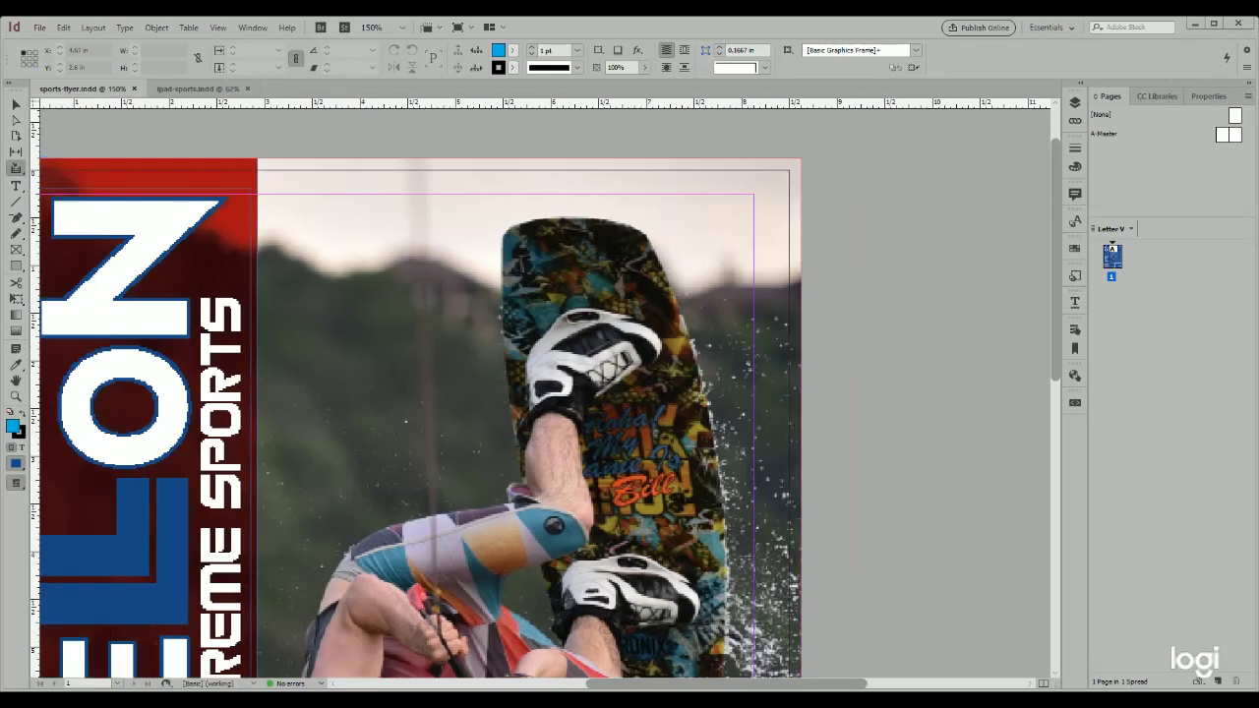
# Collect the flyer's wakeboarding photo, red panel and Mellon logo, plus the website bar and three-column text frame, with the Content Collector
pyautogui.moveTo(708, 684); pyautogui.dragTo(624, 683)
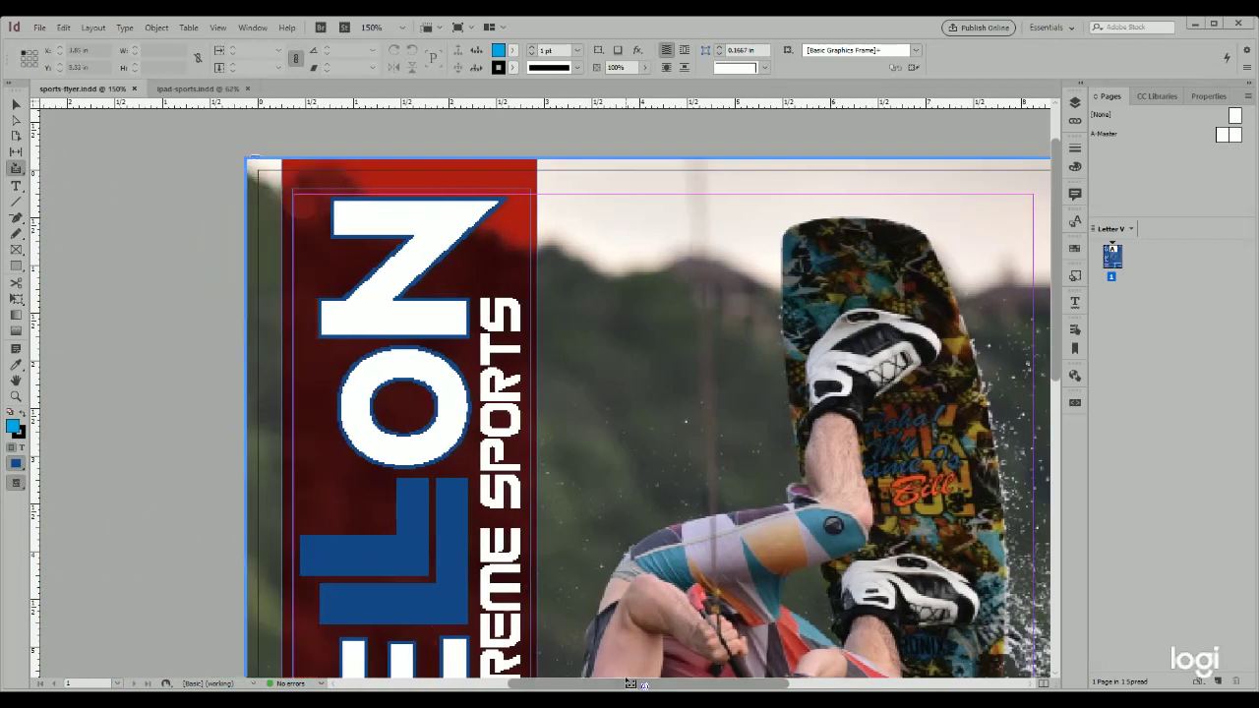
pyautogui.click(315, 183)
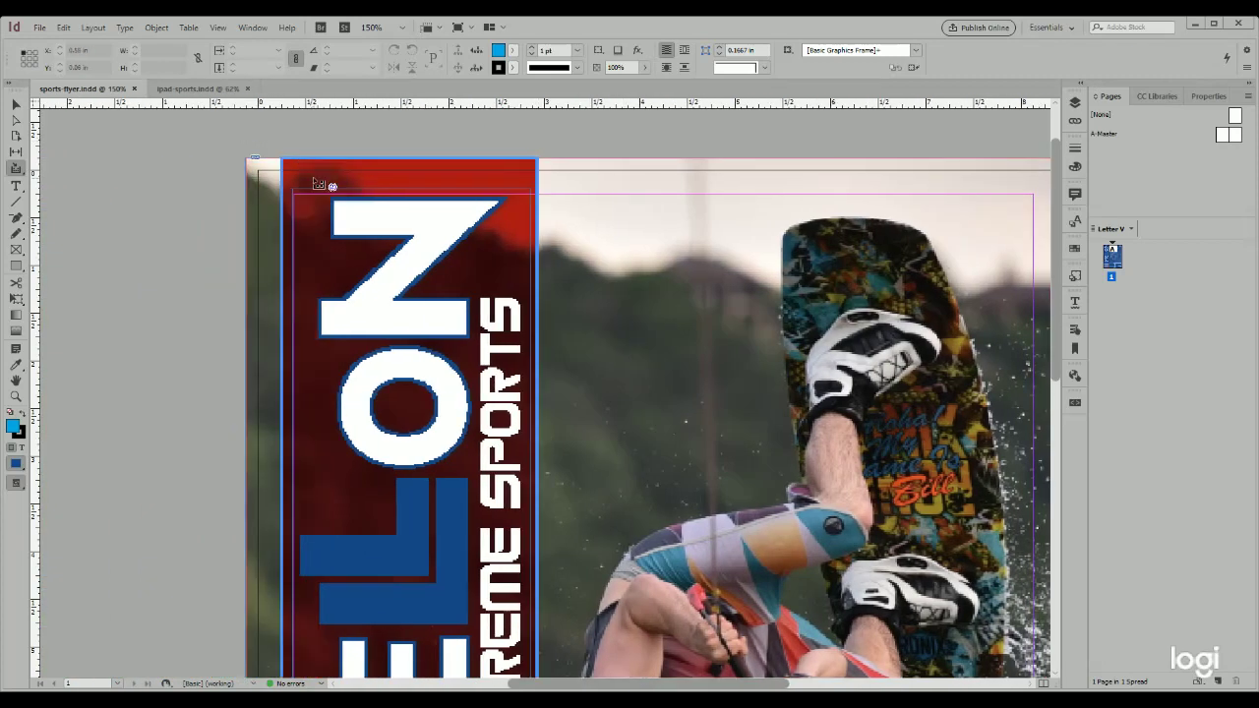
pyautogui.click(275, 302)
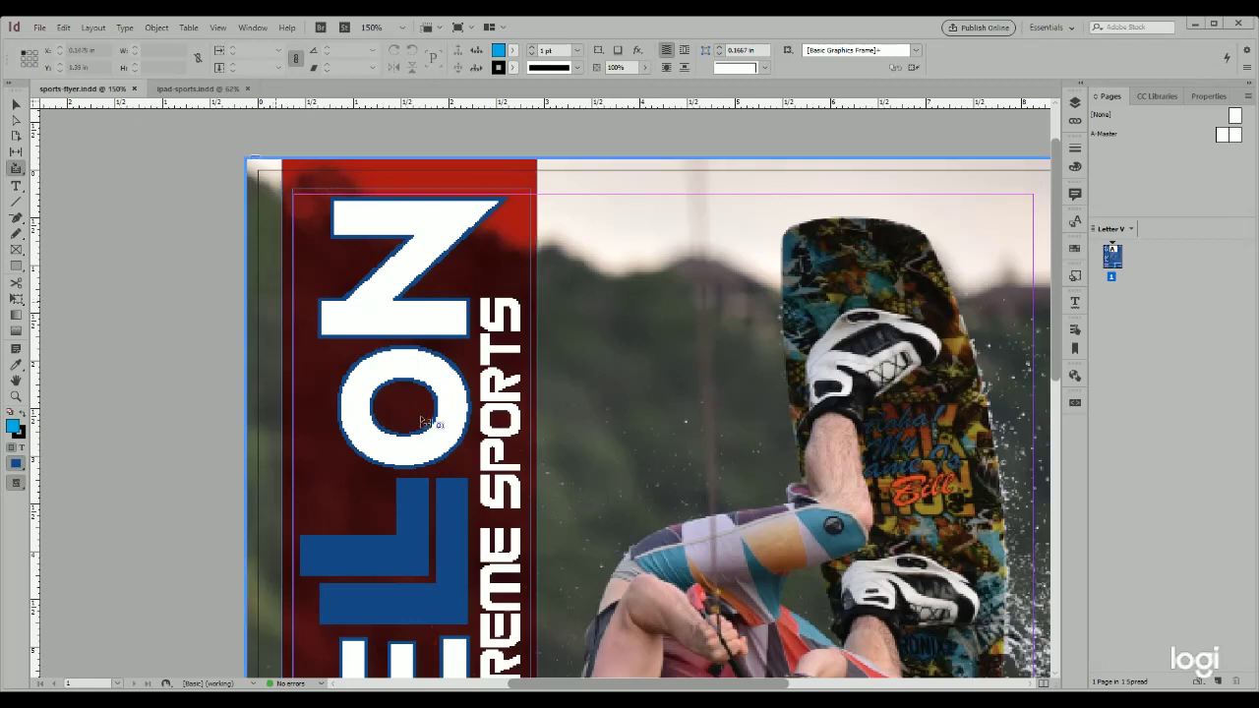
pyautogui.moveTo(203, 274); pyautogui.dragTo(917, 504)
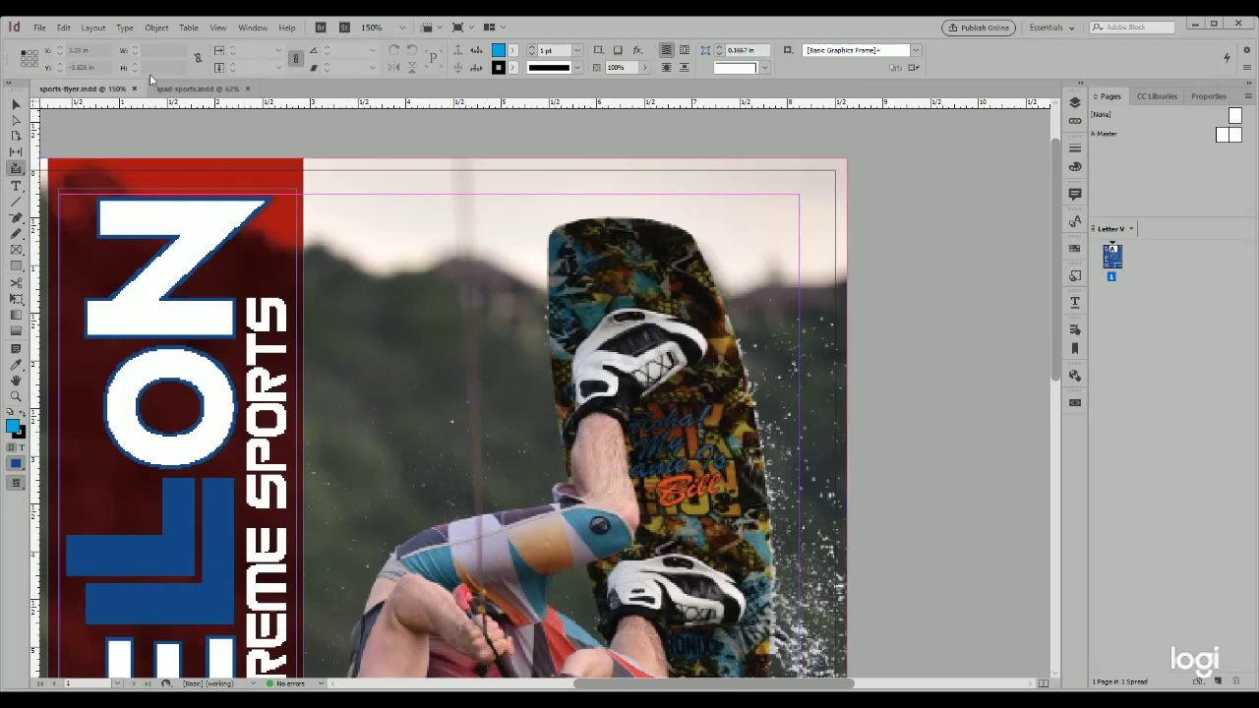
# Place the collected photo, red panel and logo set in ipad-sports.indd from the page's top-left corner, about 769 by 988 px
pyautogui.click(176, 89)
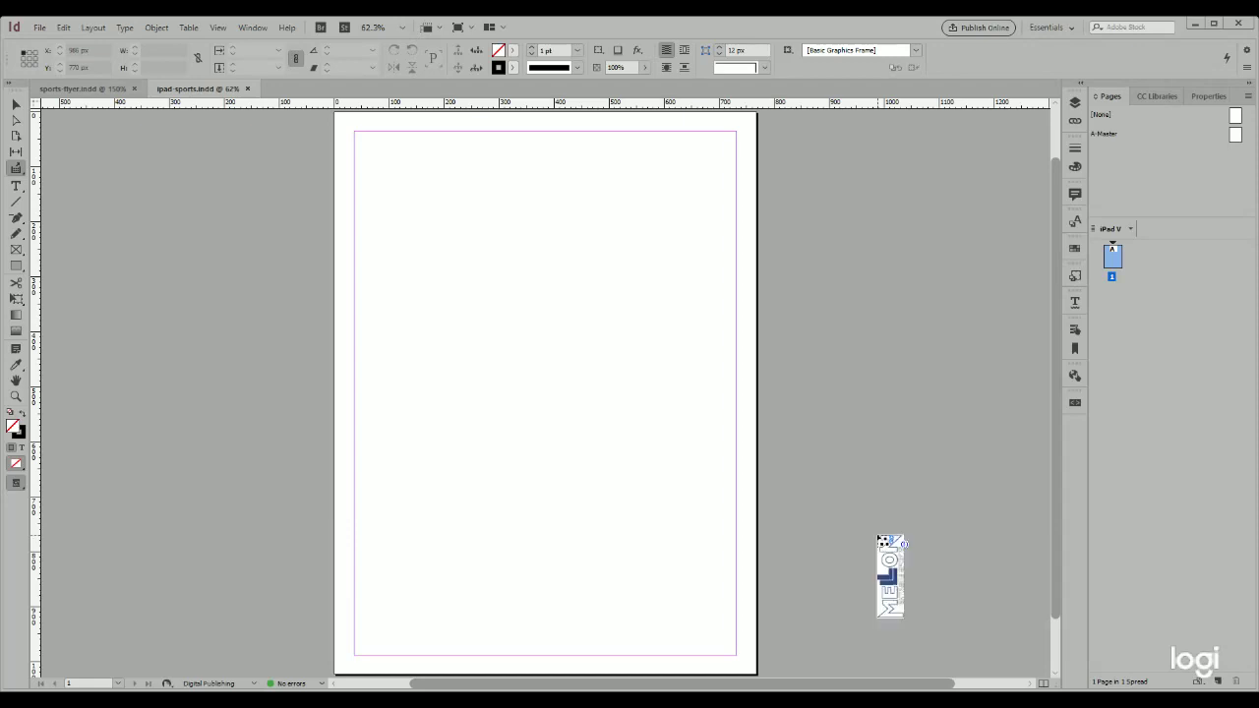
pyautogui.hotkey('ctrl', '-')
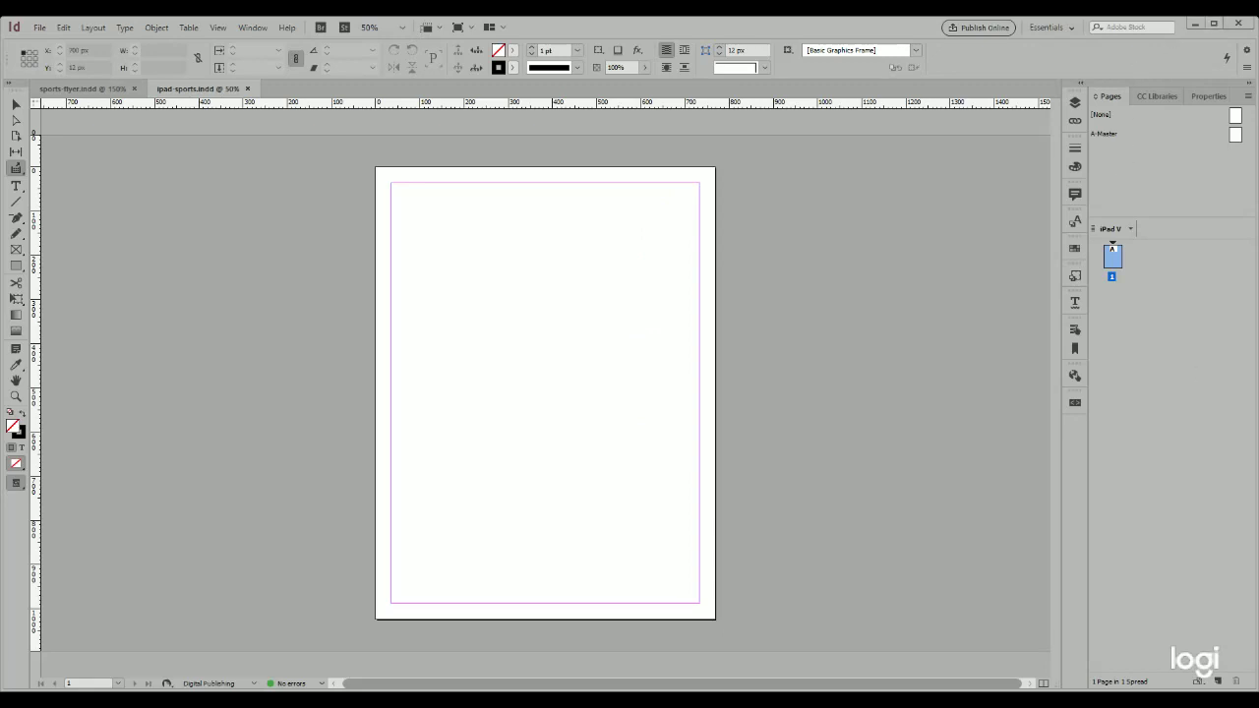
pyautogui.moveTo(507, 395); pyautogui.dragTo(418, 289)
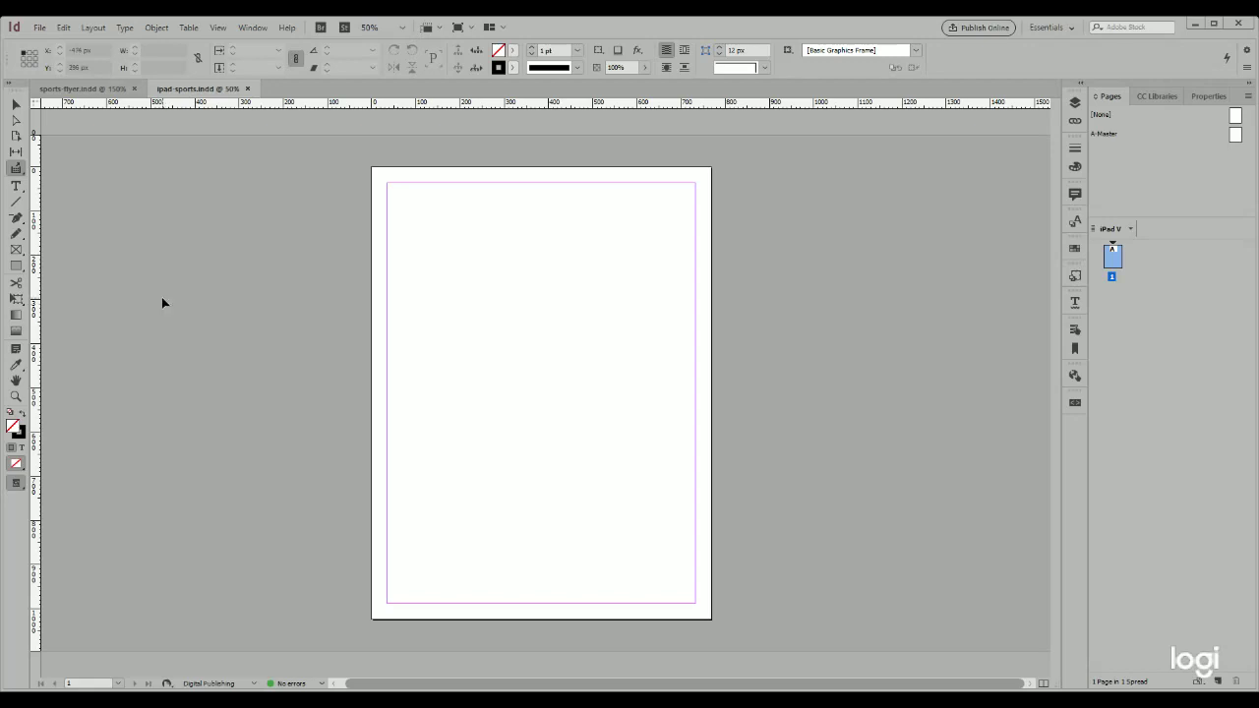
pyautogui.hotkey('ctrl', '-')
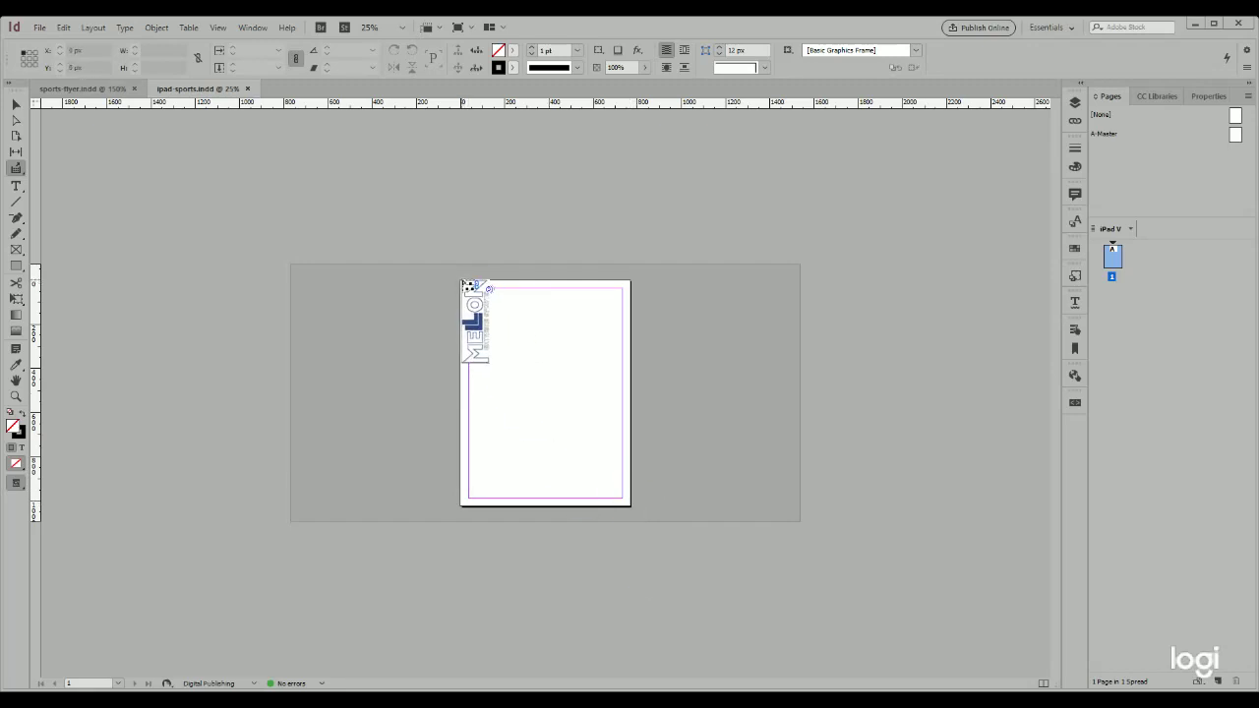
pyautogui.moveTo(463, 282); pyautogui.dragTo(652, 498)
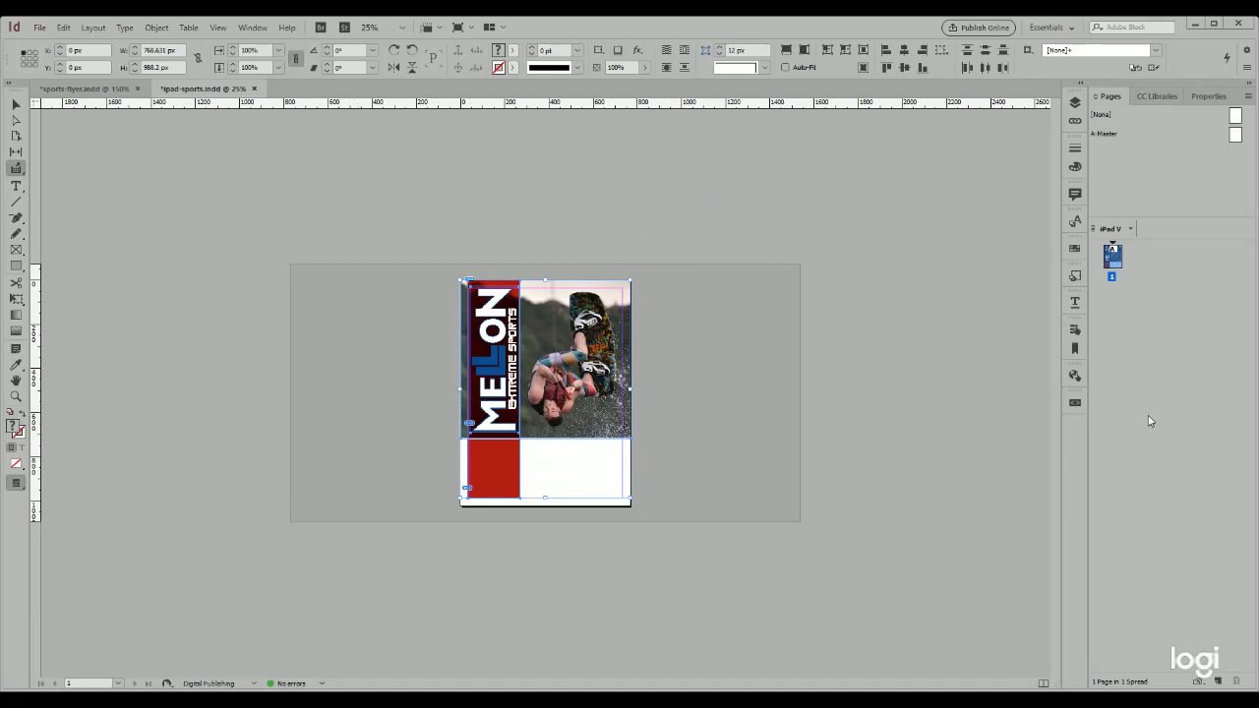
# Place the blue website bar directly below the photo, starting at the page's left edge (X 0 px, Y about 714 px)
pyautogui.hotkey('ctrl', '=')
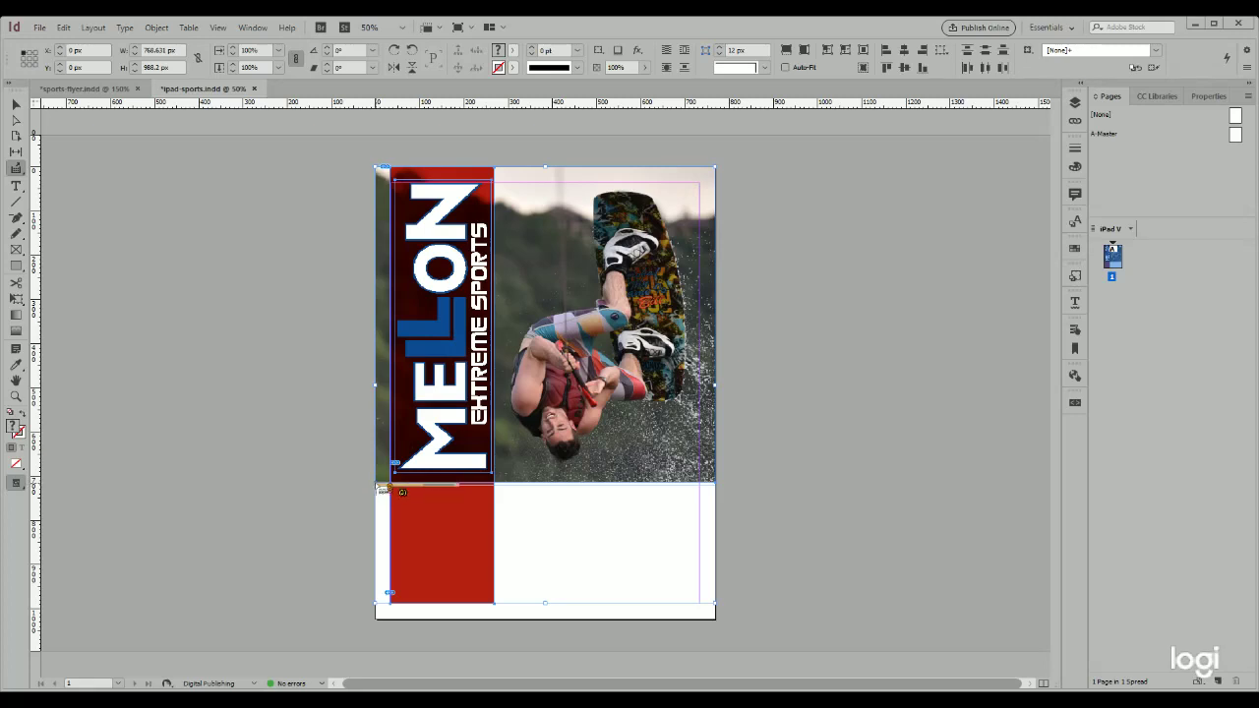
pyautogui.click(379, 485)
pyautogui.moveTo(398, 509); pyautogui.dragTo(475, 512)
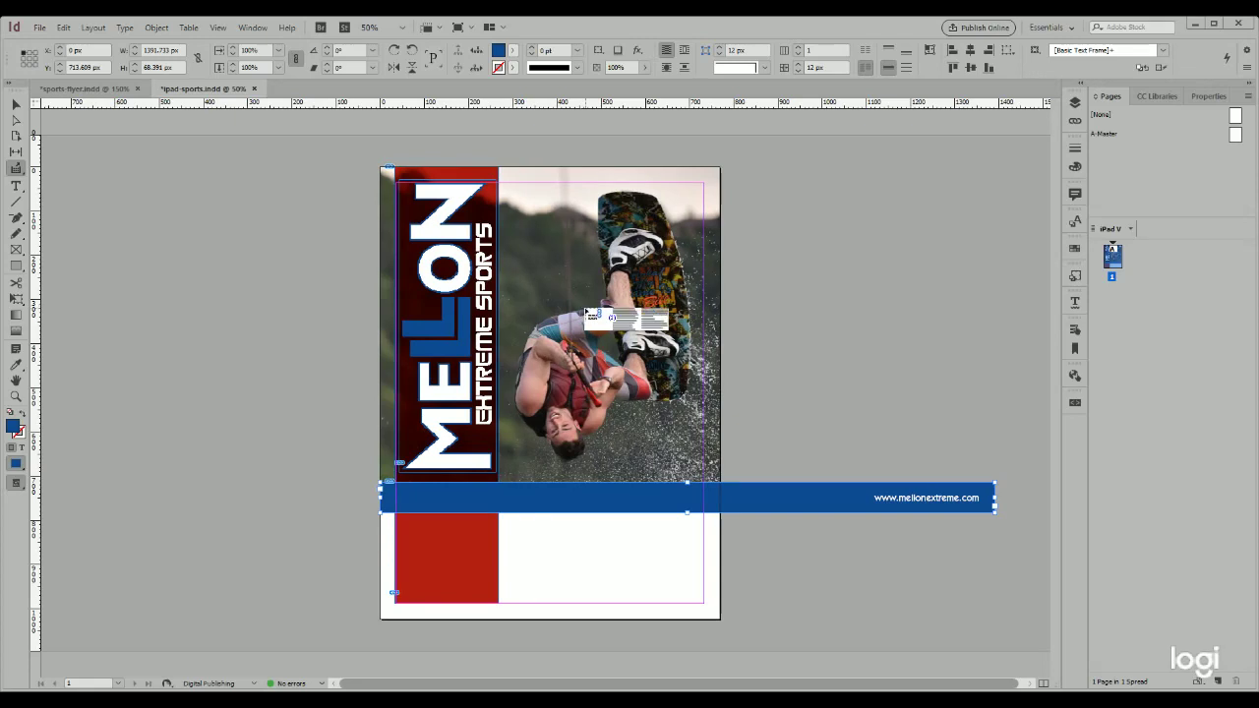
# Place the three-column text frame below the blue bar at X 36 px, Y 782 px, and leave the Content Placer
pyautogui.hotkey('ctrl', '-')
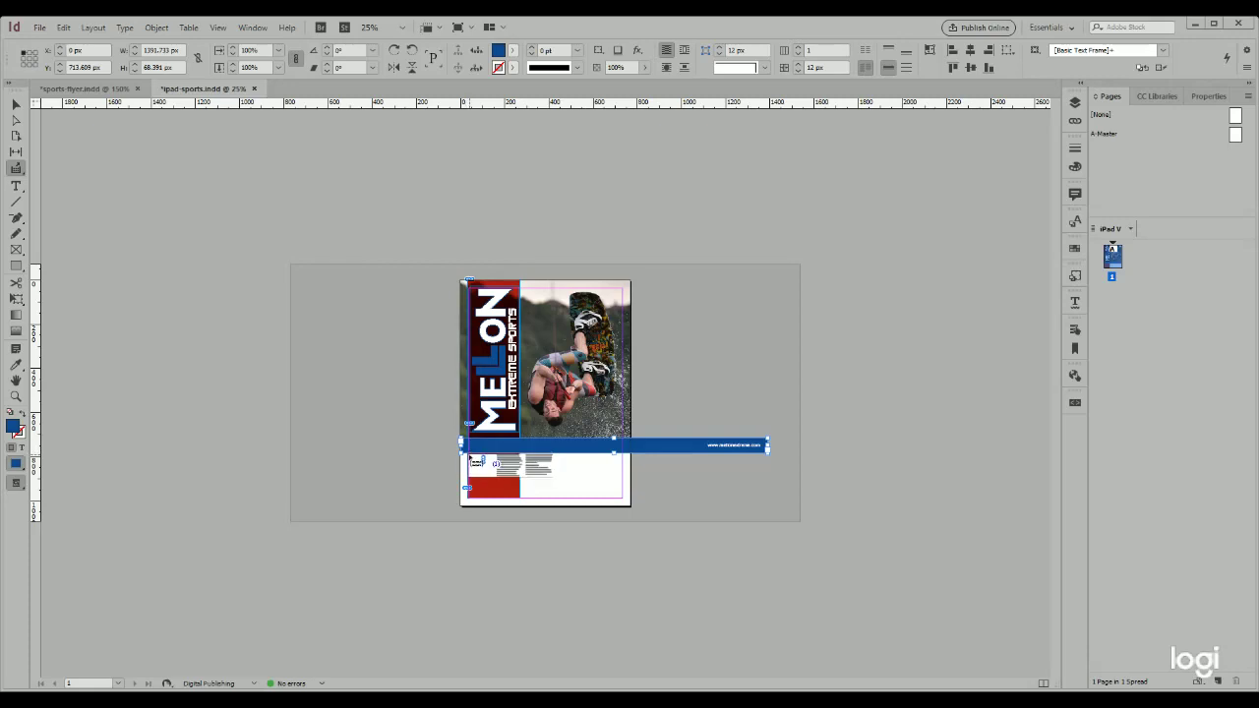
pyautogui.click(473, 459)
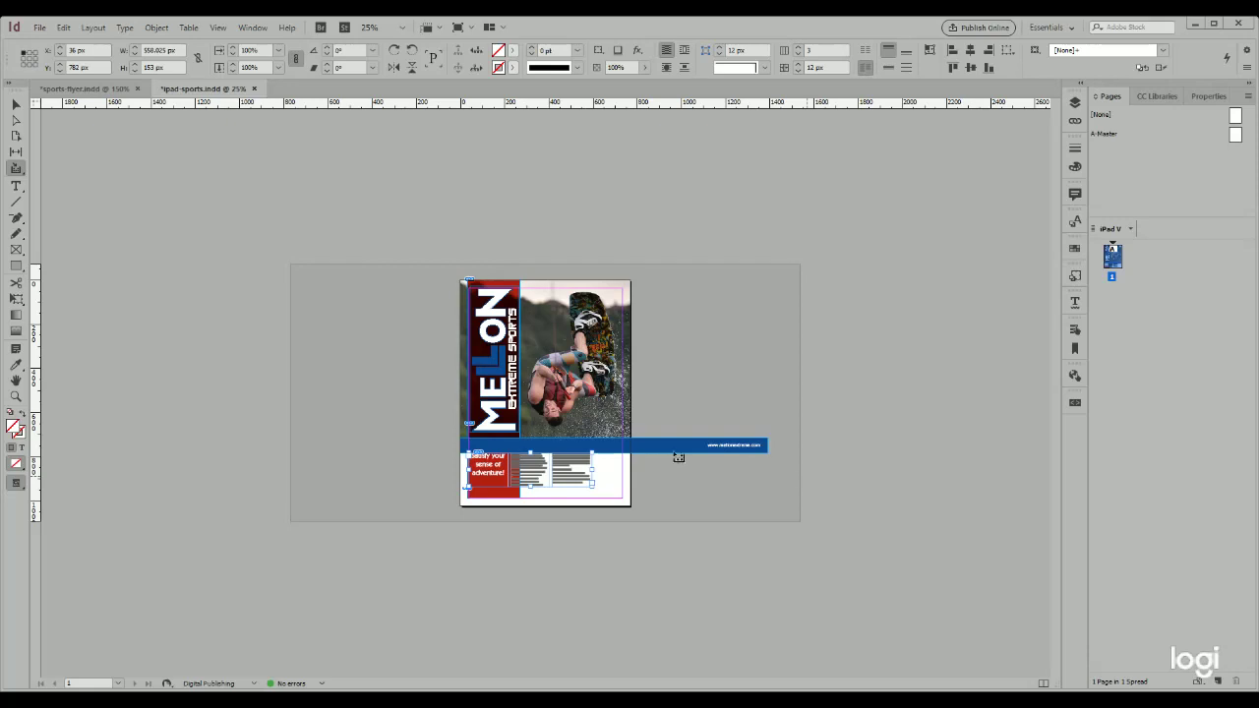
pyautogui.click(14, 107)
pyautogui.click(110, 244)
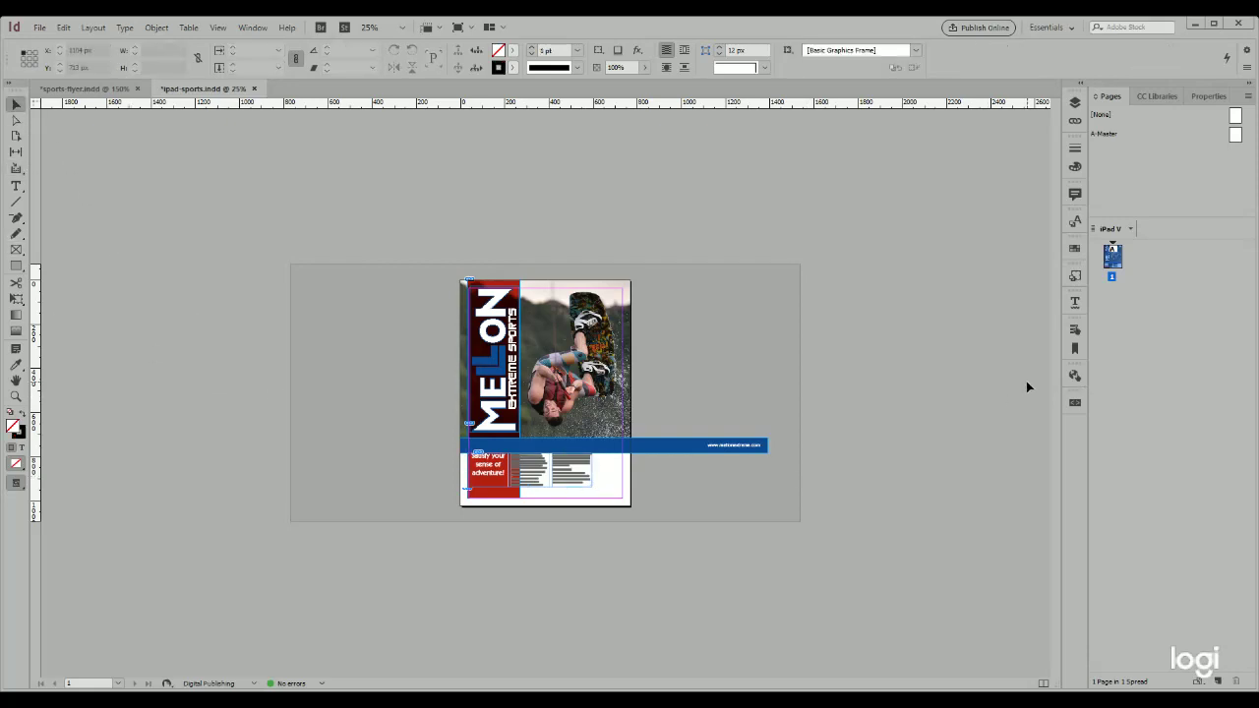
# Shorten the blue website bar to about the page's width, roughly 772 px, keeping its left end on the page's left edge
pyautogui.hotkey('ctrl', '=')
pyautogui.hotkey('ctrl', '=')
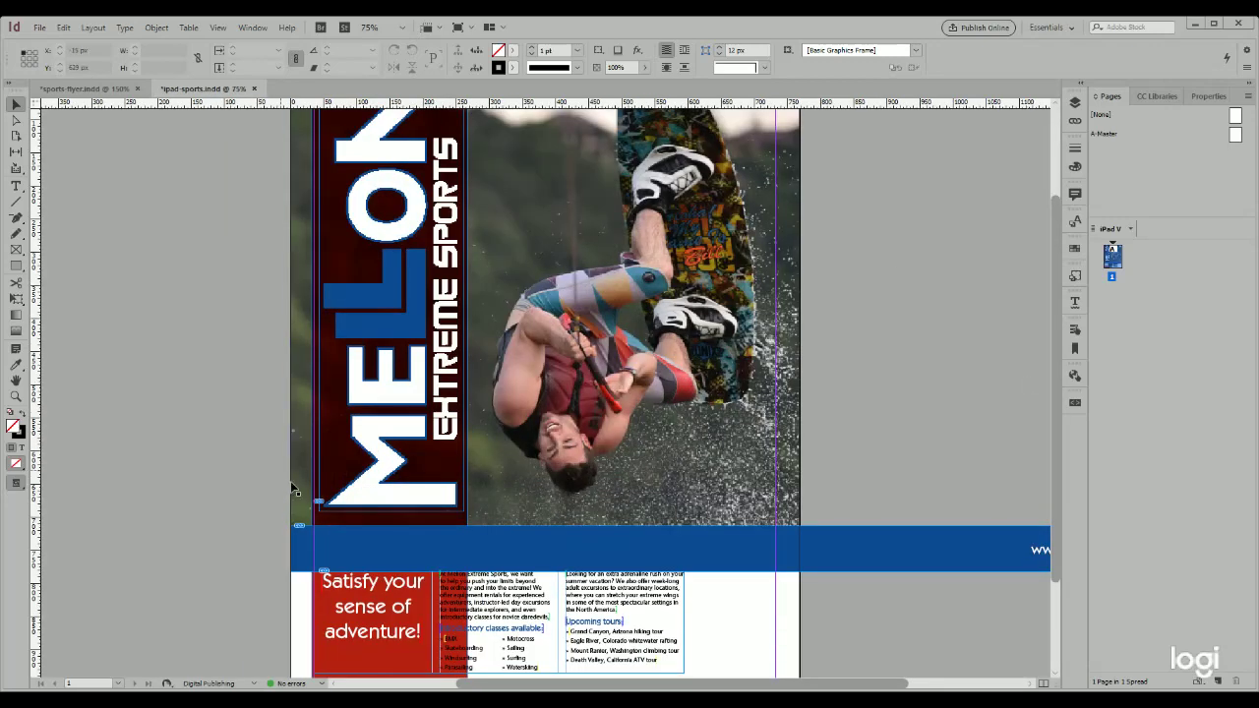
pyautogui.click(342, 557)
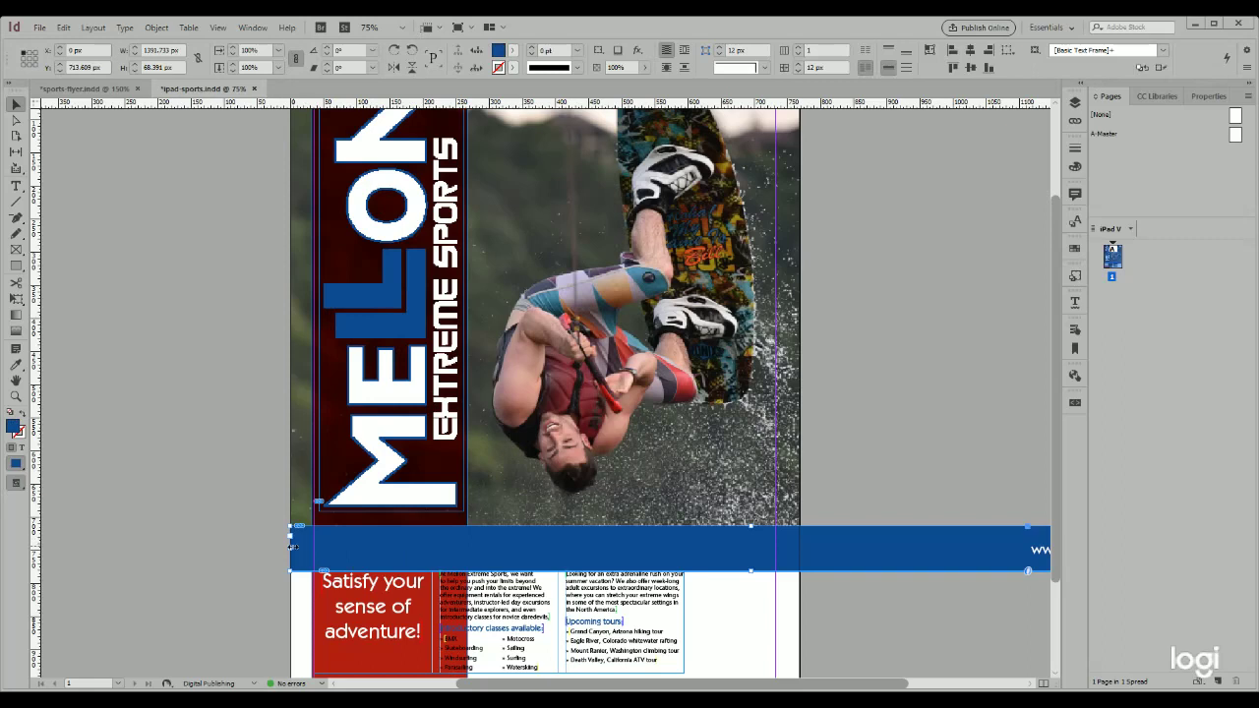
pyautogui.moveTo(292, 547); pyautogui.dragTo(652, 548)
pyautogui.moveTo(758, 557); pyautogui.dragTo(399, 561)
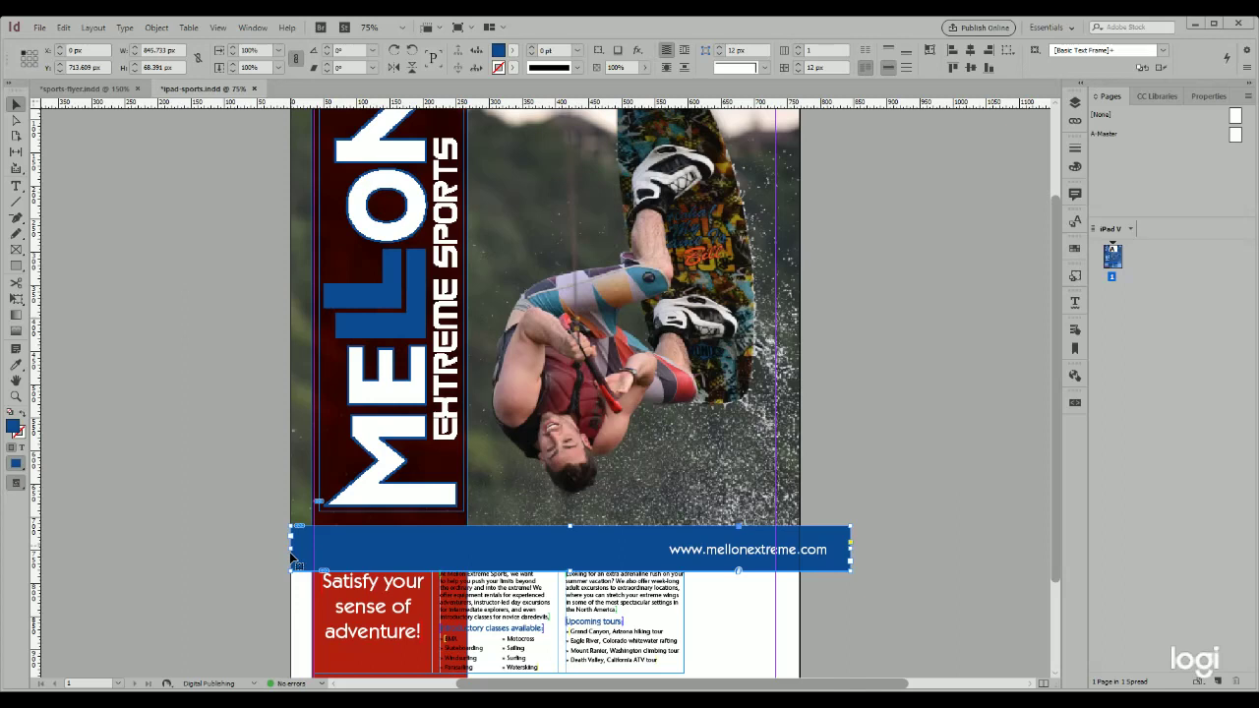
pyautogui.moveTo(290, 551)
pyautogui.mouseDown()
pyautogui.moveTo(370, 554)
pyautogui.moveTo(291, 548)
pyautogui.mouseUp()
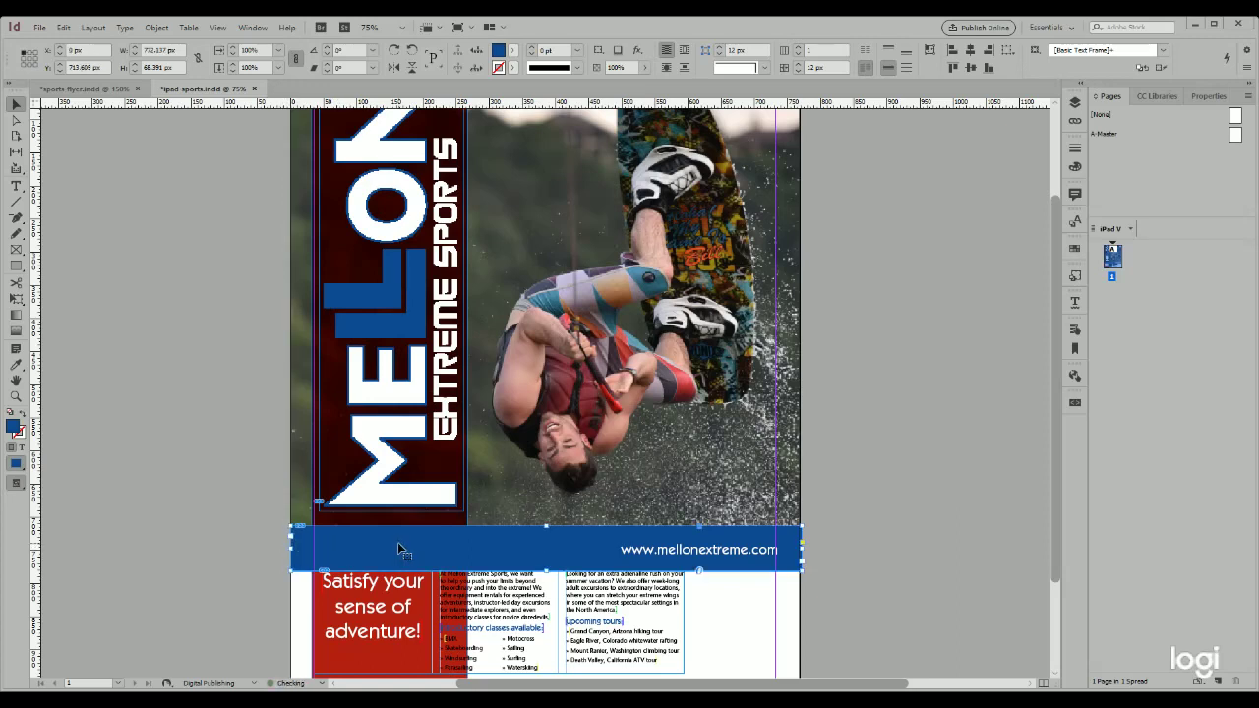
# Enlarge the three-column text frame to 696 by 206 px so it reaches the right and bottom margins
pyautogui.scroll(-3, 398, 543)
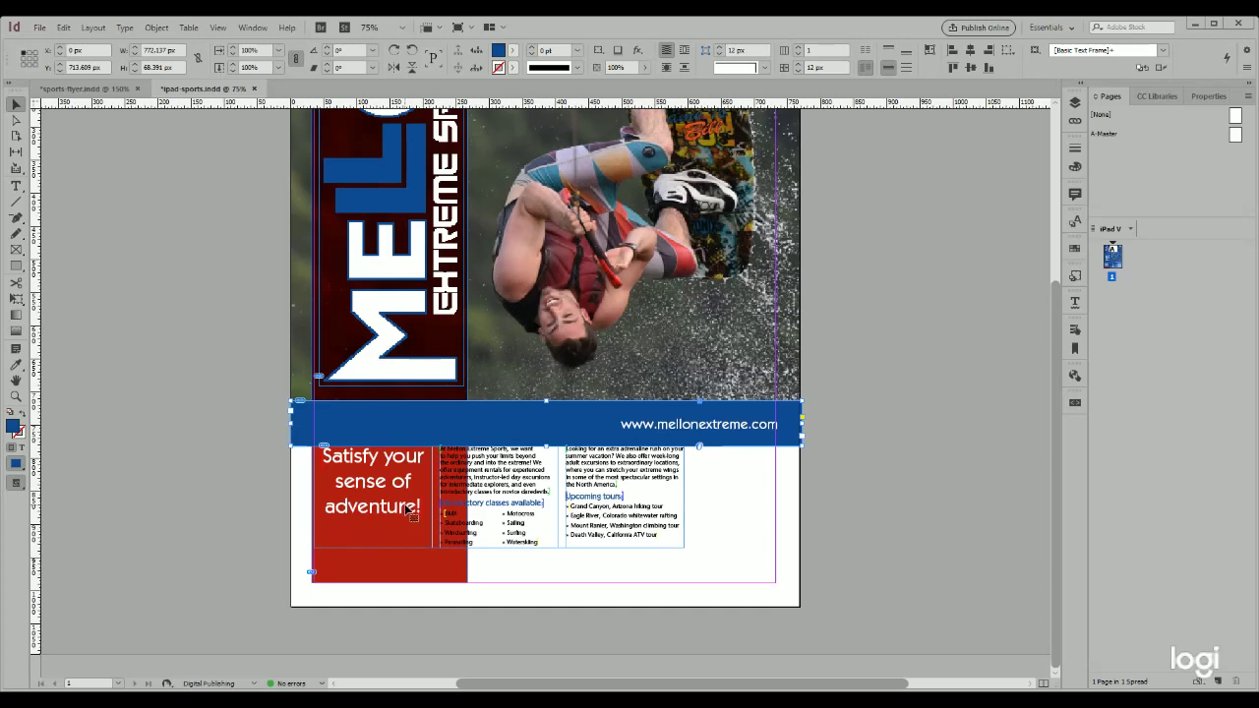
pyautogui.click(414, 510)
pyautogui.moveTo(685, 547); pyautogui.dragTo(775, 582)
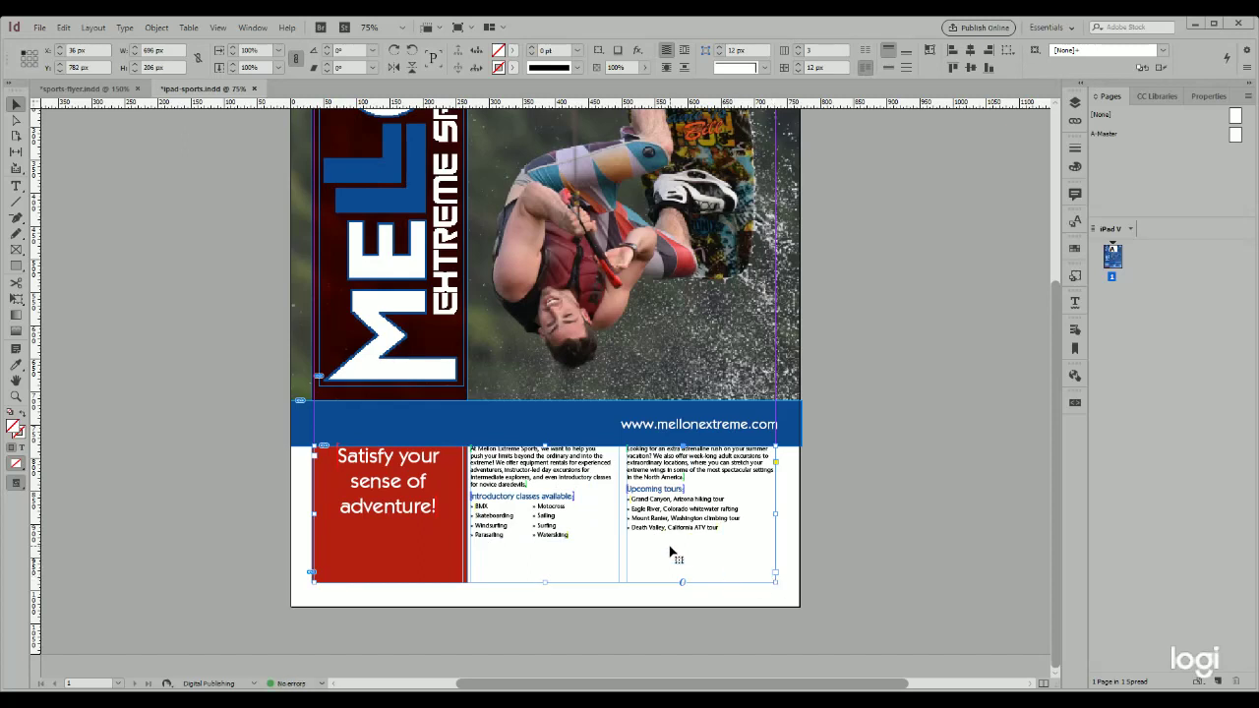
# Nudge the three-column text frame down a few pixels from the blue bar and save the document
pyautogui.press('Down')
pyautogui.press('Down')
pyautogui.press('Down')
pyautogui.press('Down')
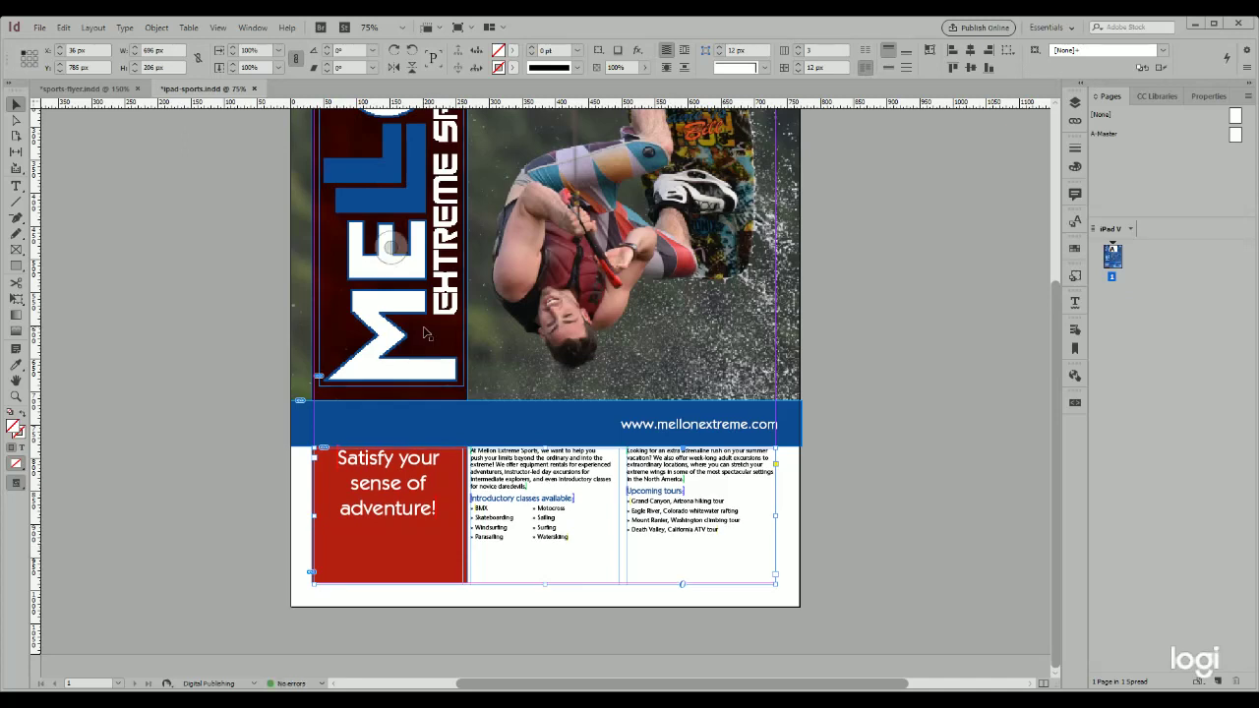
pyautogui.hotkey('ctrl', 's')
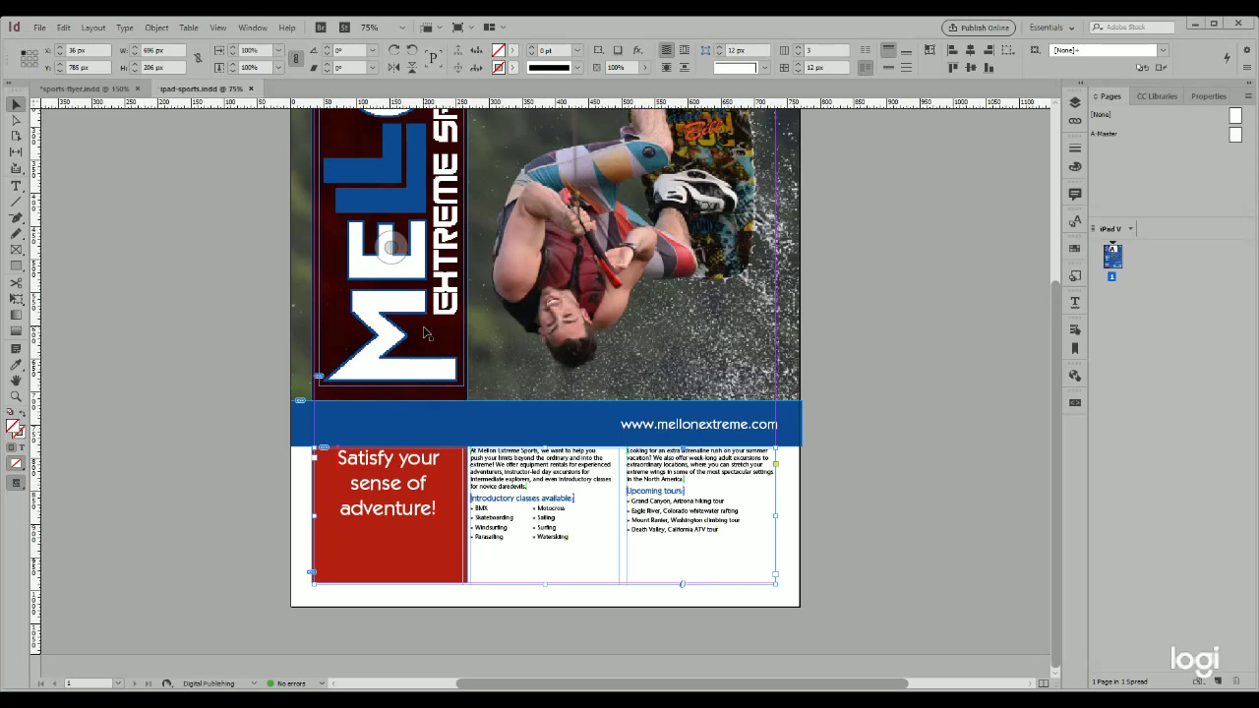